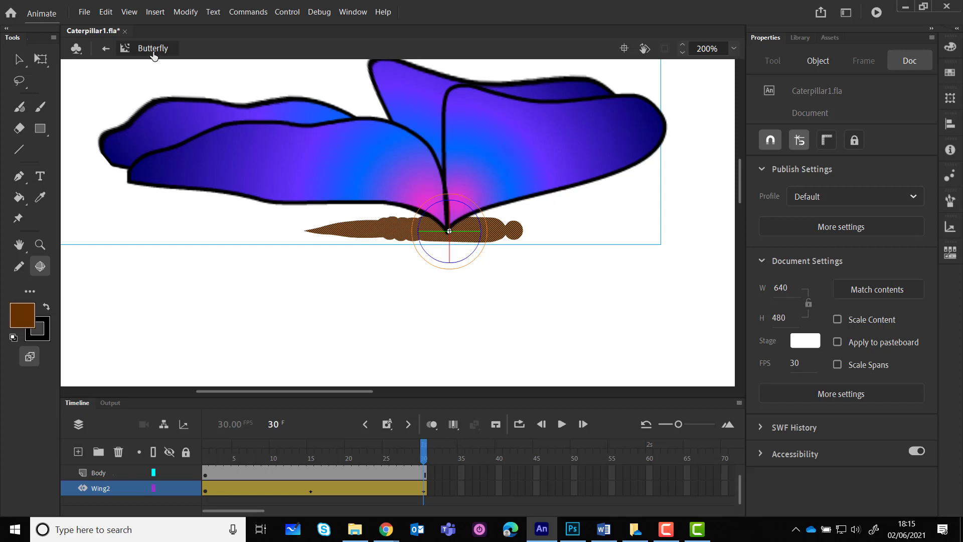
Return to Scene 1 and select the Butterfly symbol in the library to preview it
left_click(106, 48)
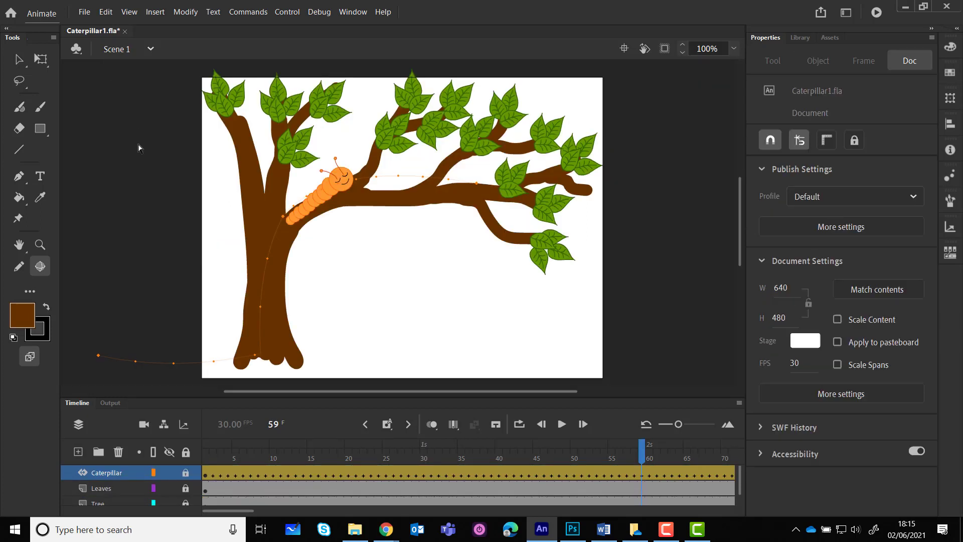
left_click(795, 40)
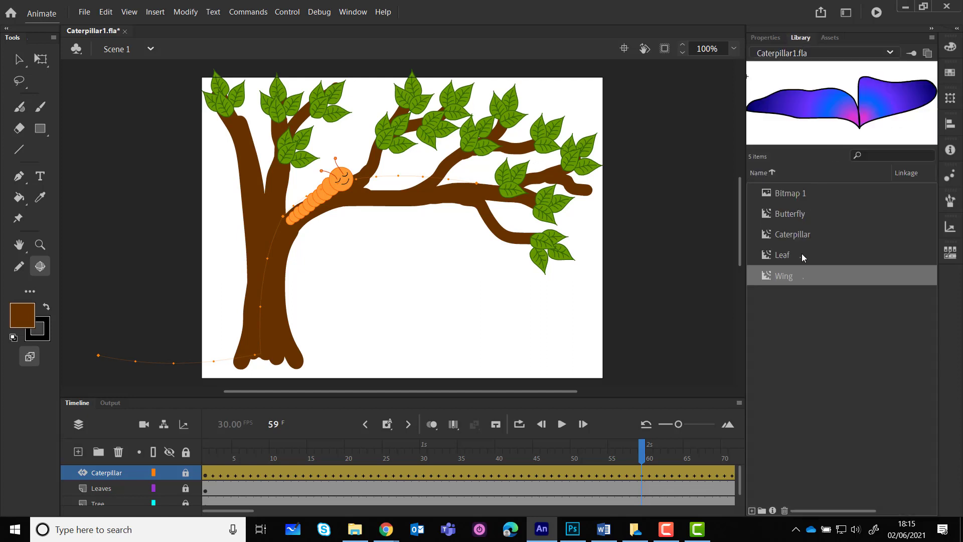
left_click(794, 218)
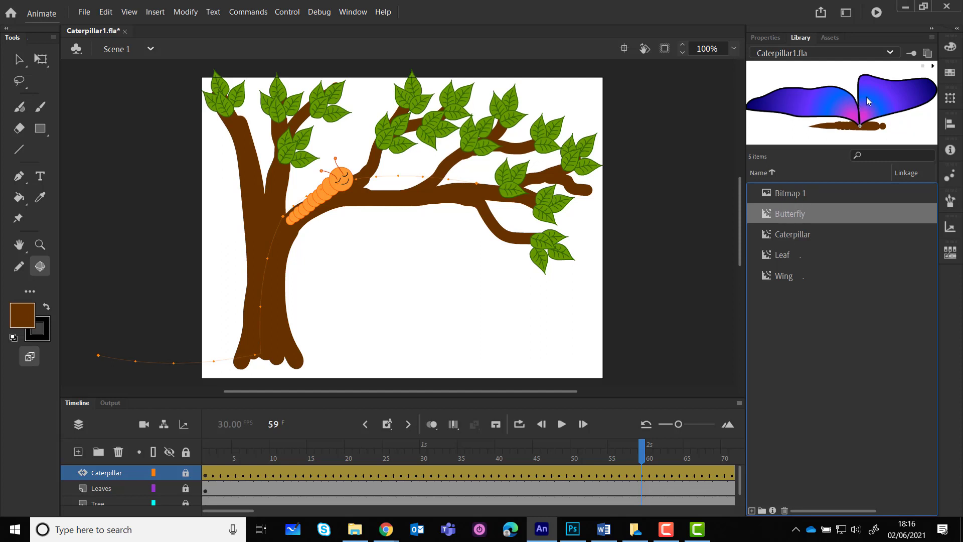
left_click(933, 68)
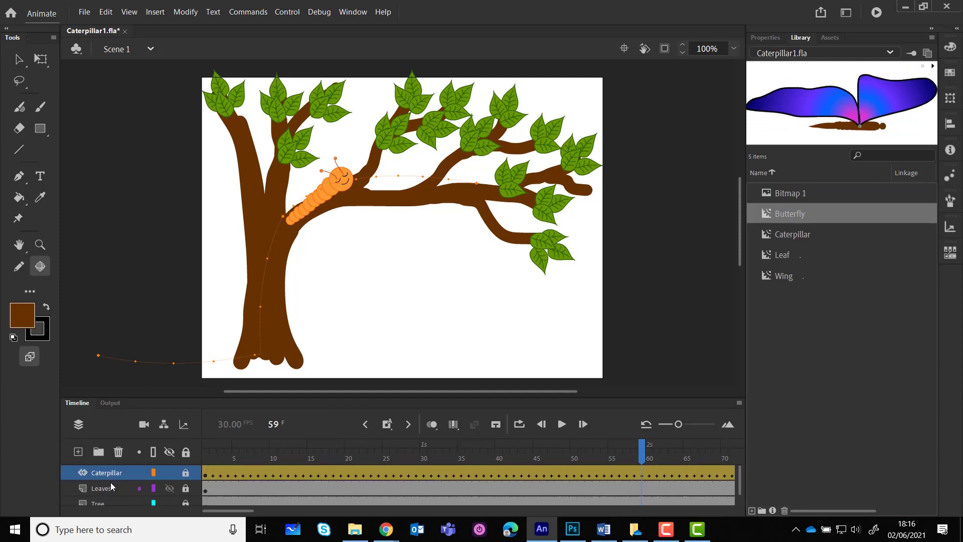
Add a new layer above Caterpillar and rename it Butterfly
left_click(79, 452)
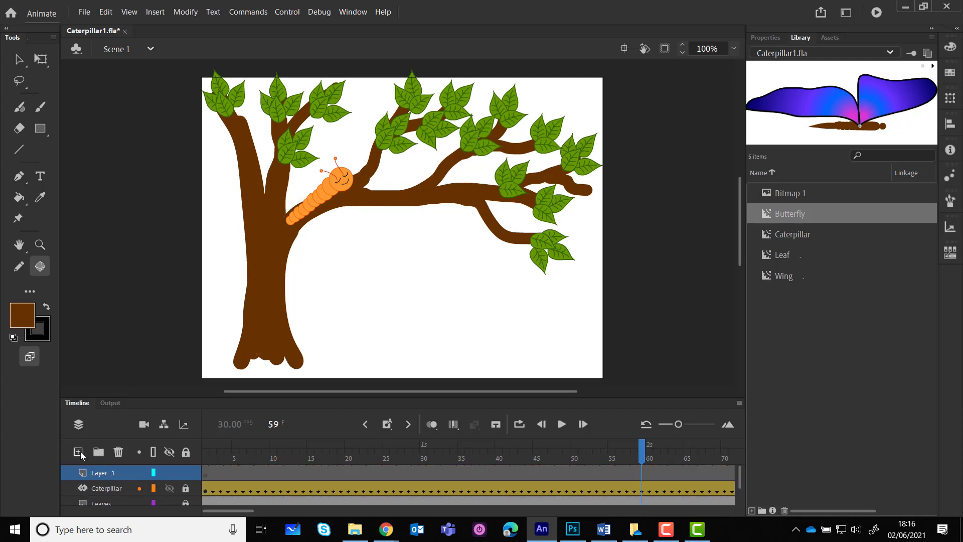
double_click(108, 473)
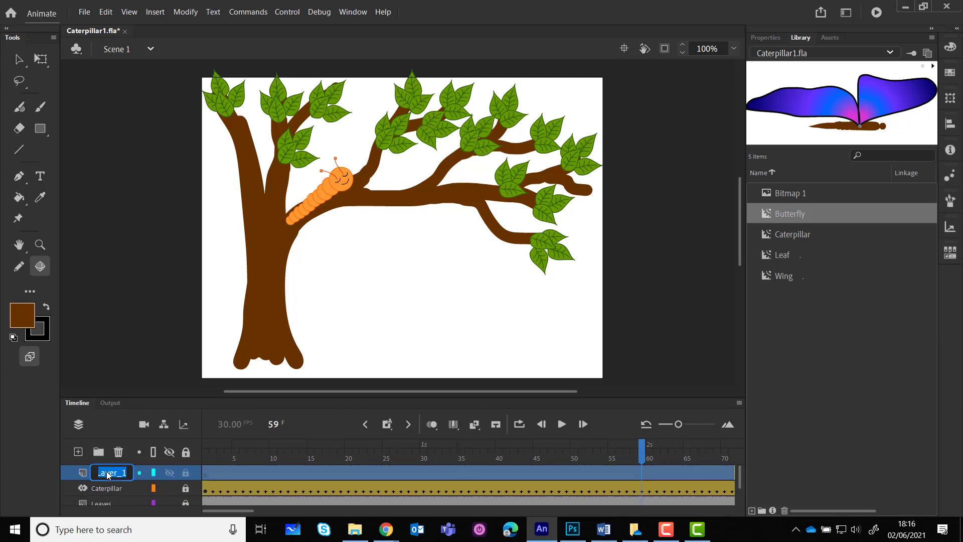
type("Butterfly")
key("Return")
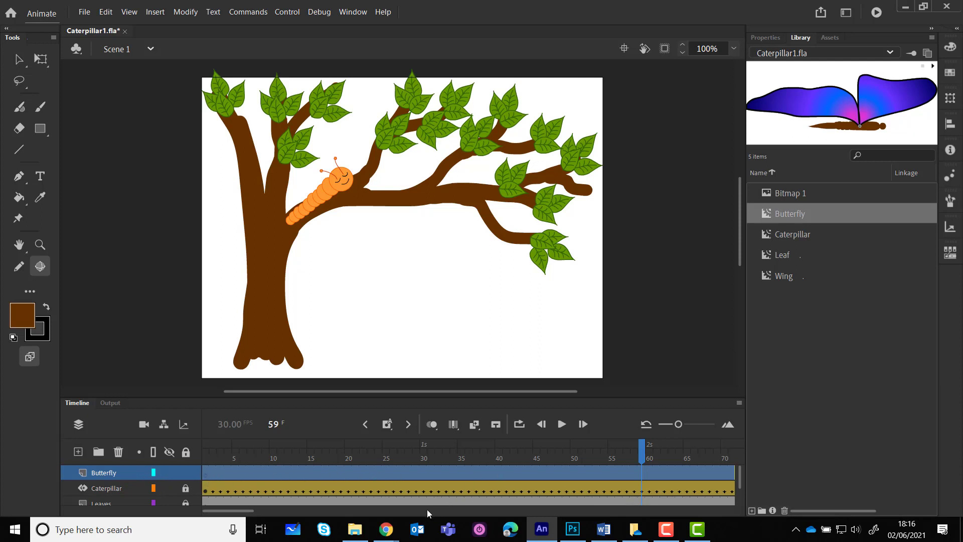
Insert a blank keyframe at frame 60 on the Butterfly layer
left_click_drag(252, 510, 295, 517)
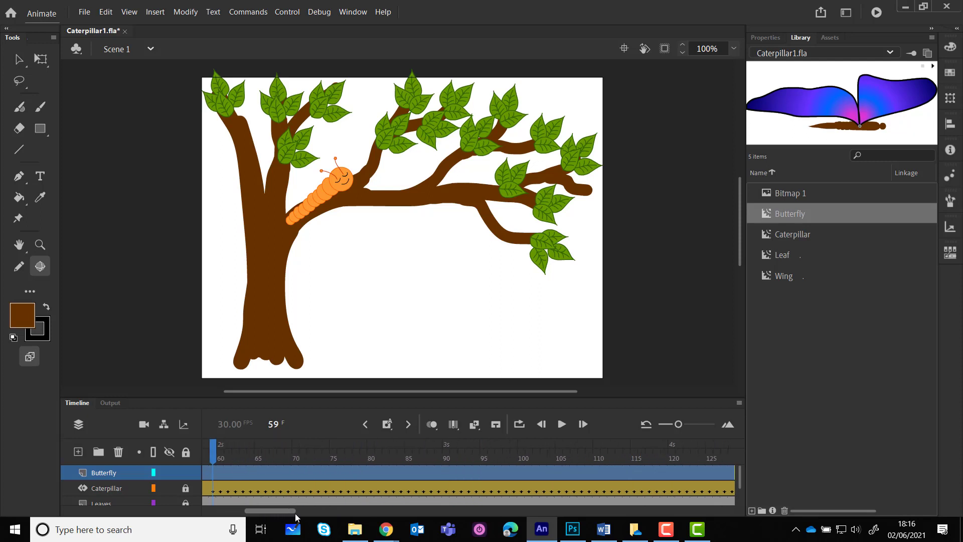
left_click(444, 476)
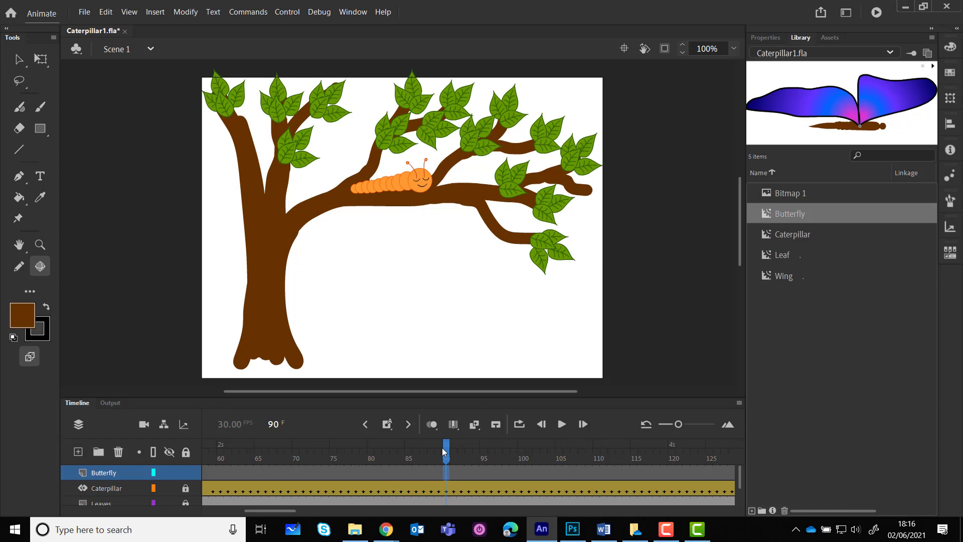
left_click_drag(444, 451, 224, 465)
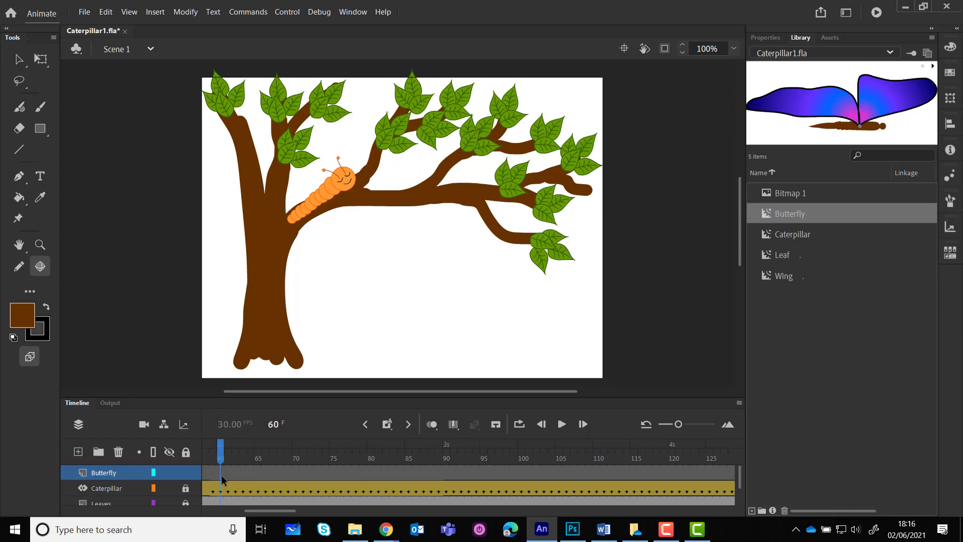
left_click(222, 475)
right_click(221, 476)
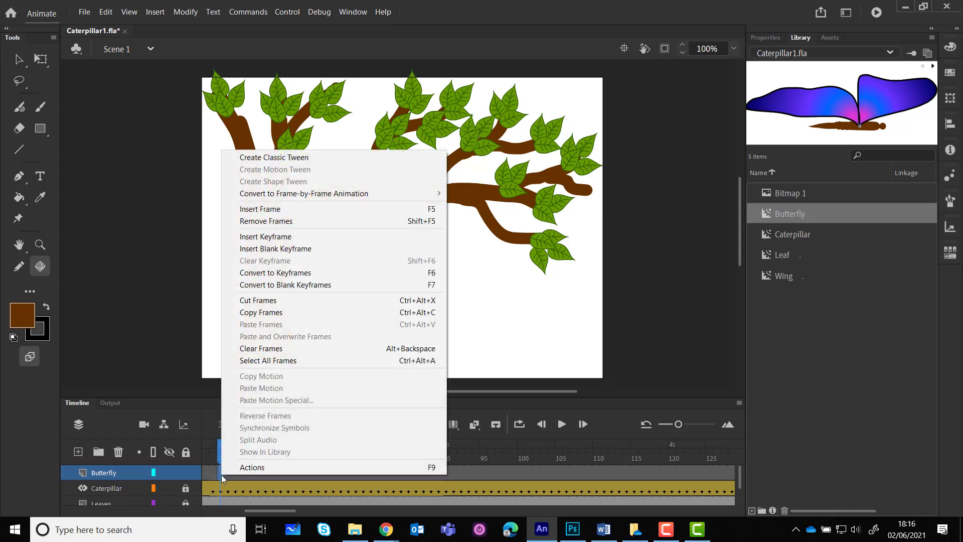
left_click(284, 251)
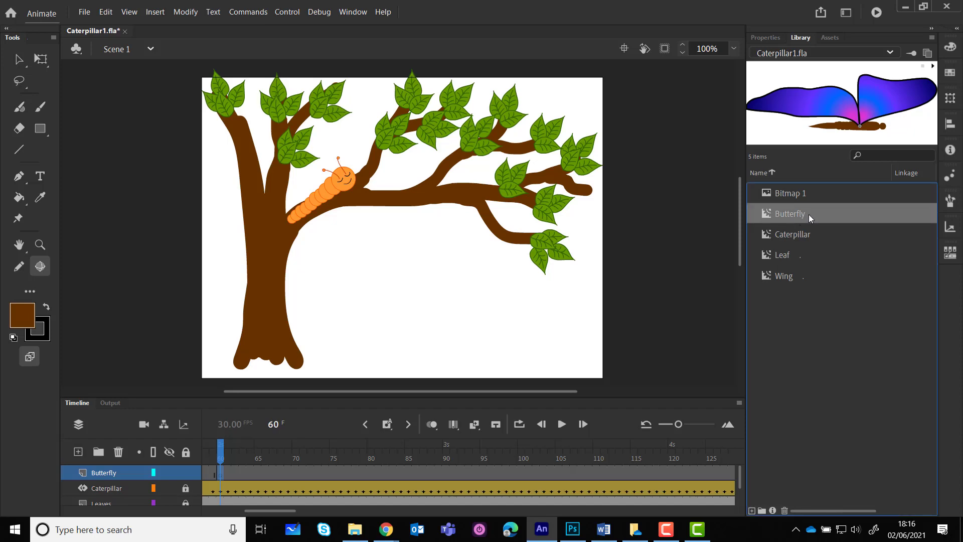
Place a Butterfly symbol instance on the stage and position it over the upper left branch
left_click_drag(791, 215, 208, 110)
key("ctrl+z")
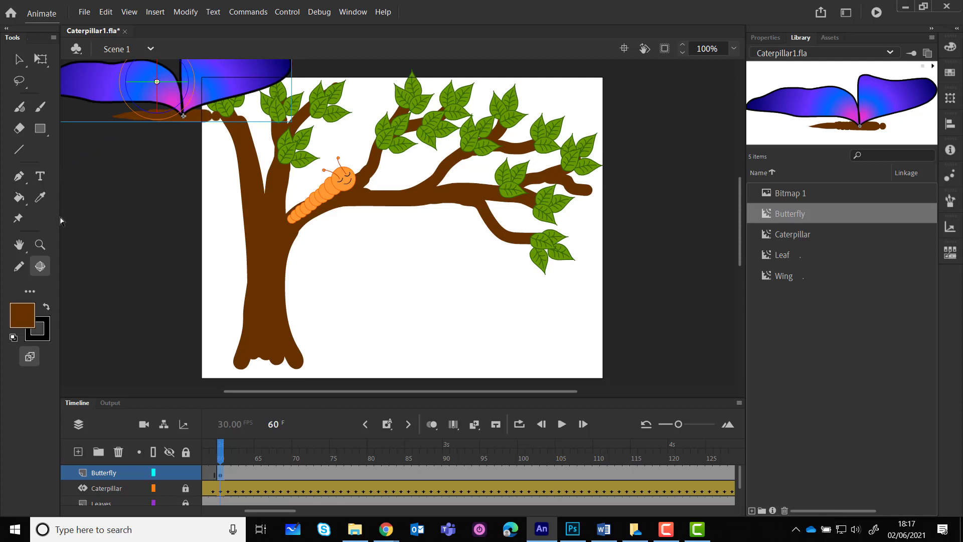
left_click(19, 59)
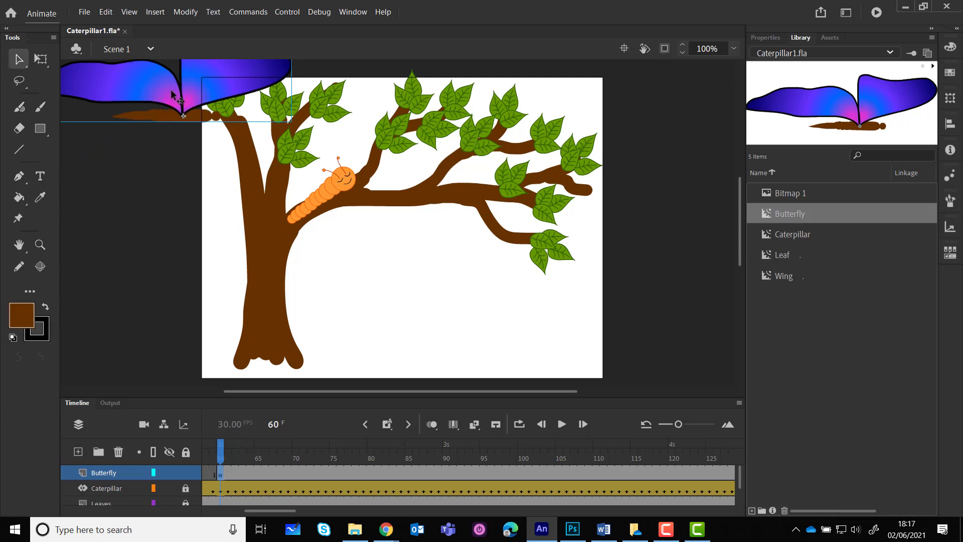
left_click_drag(176, 110, 295, 150)
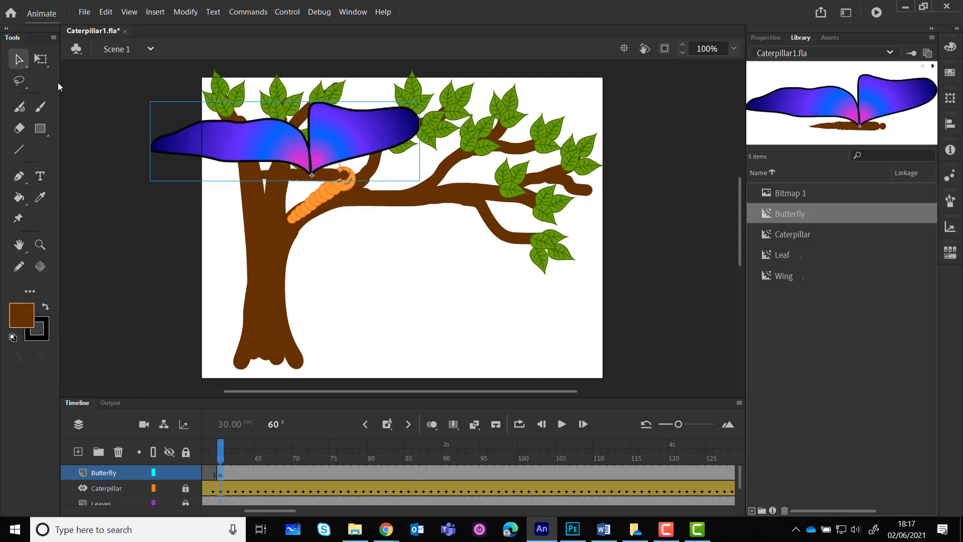
Scale the butterfly down with the Free Transform tool and move it near the top-left branch
left_click(41, 59)
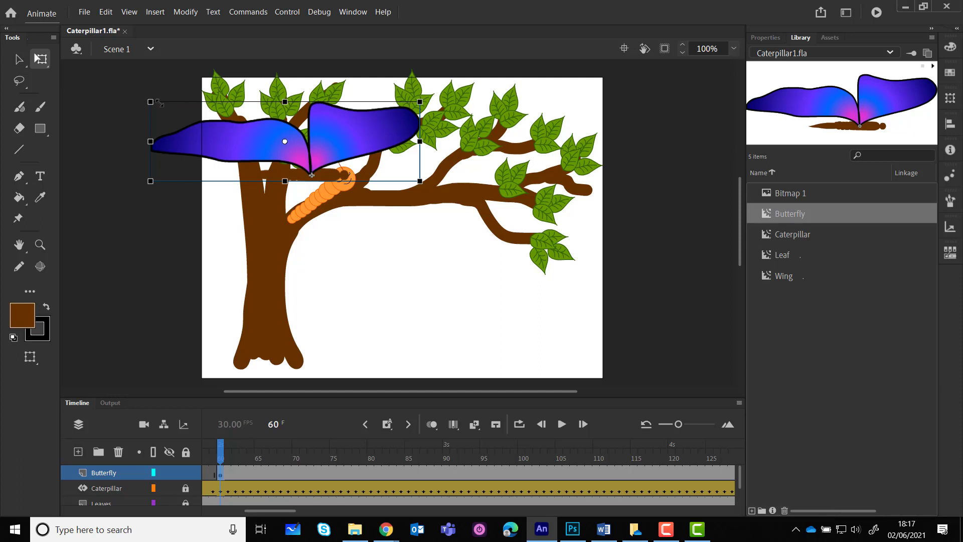
left_click_drag(160, 103, 204, 118)
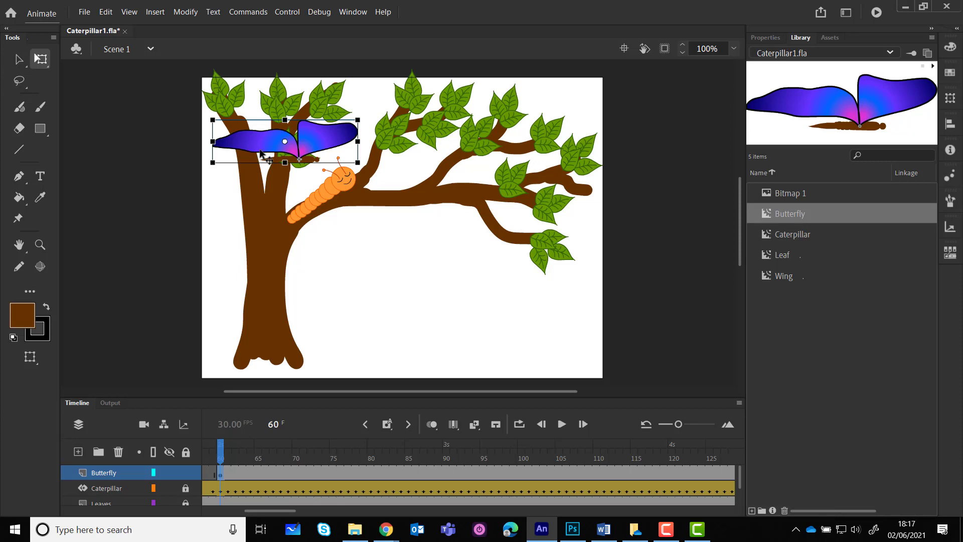
left_click_drag(279, 146, 293, 132)
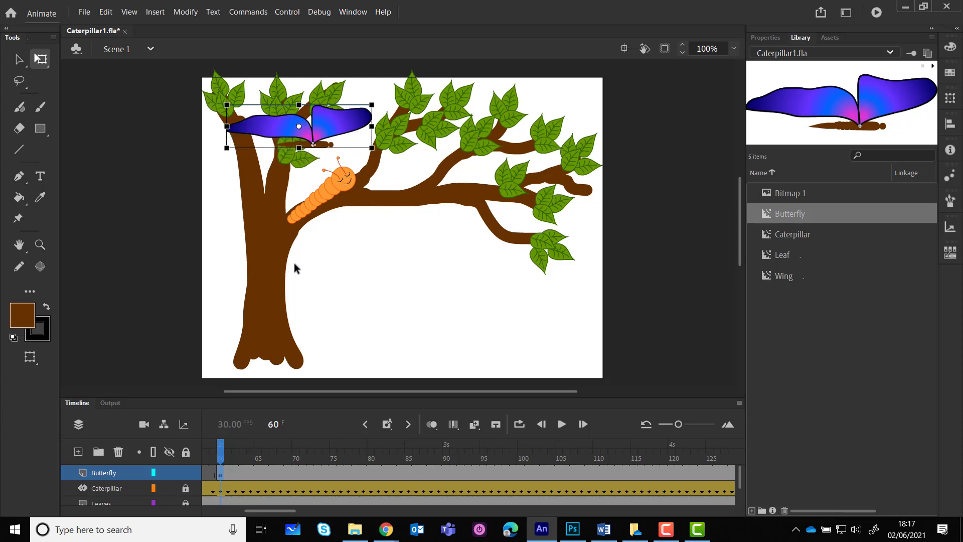
Play the timeline and test the movie to preview the animation
left_click(24, 59)
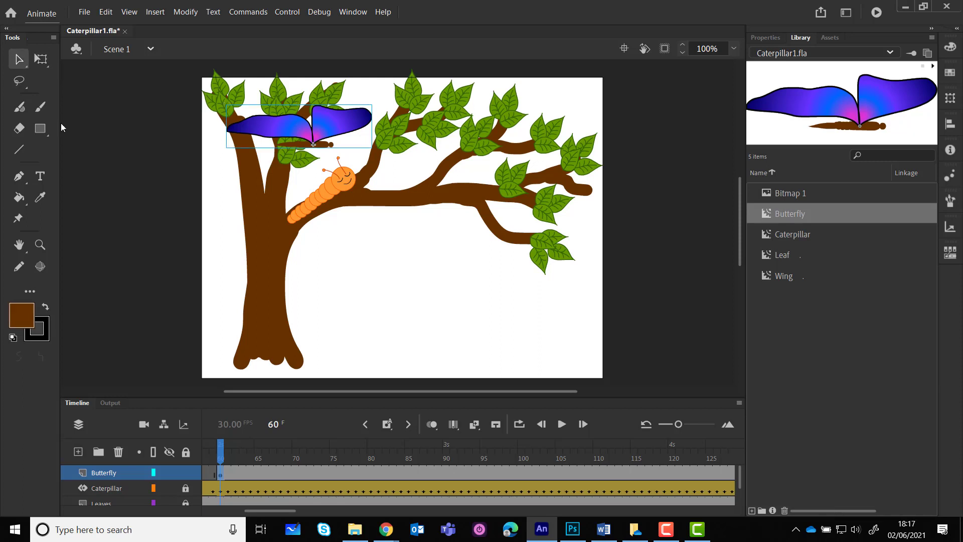
left_click(561, 426)
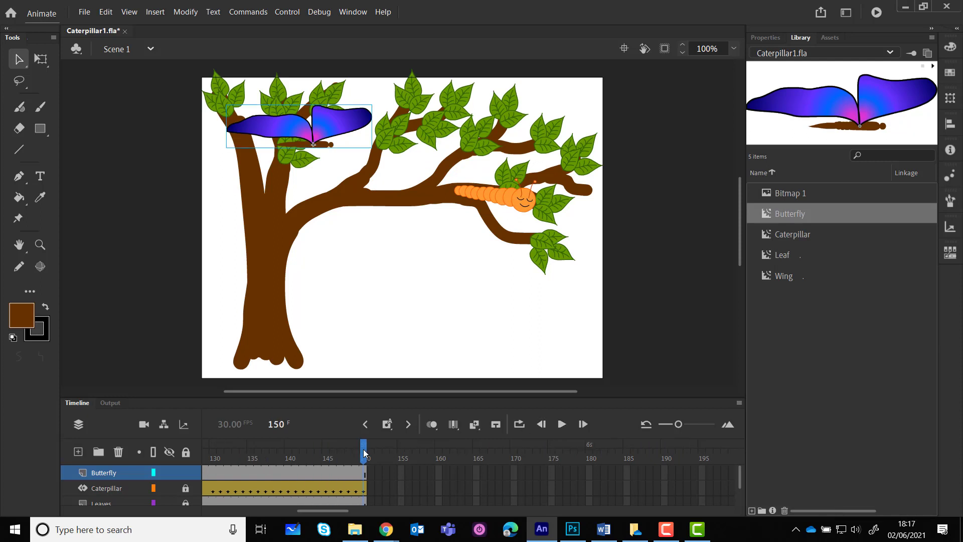
left_click_drag(364, 453, 143, 454)
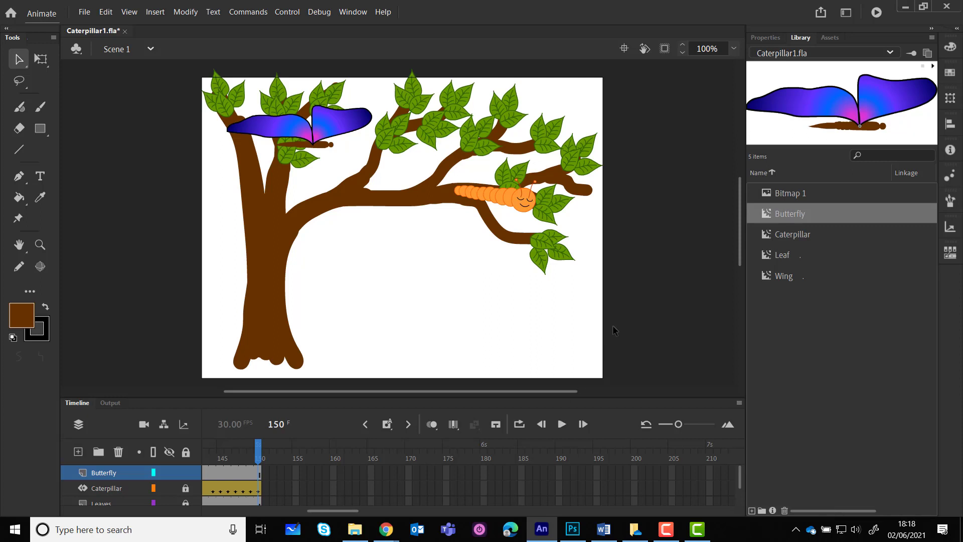
key("ctrl+Return")
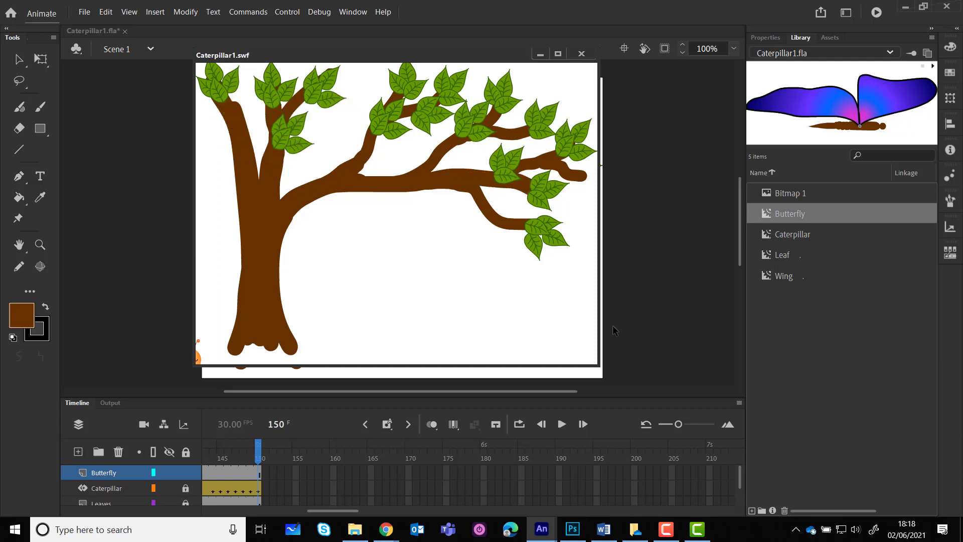
left_click(580, 53)
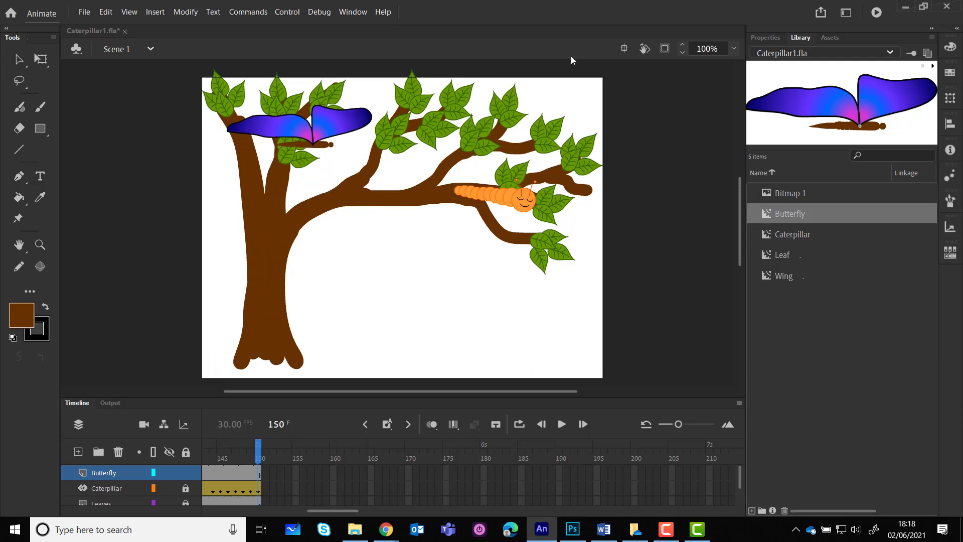
Try narrowing the butterfly and moving it off the stage's right edge at frame 150
left_click(40, 58)
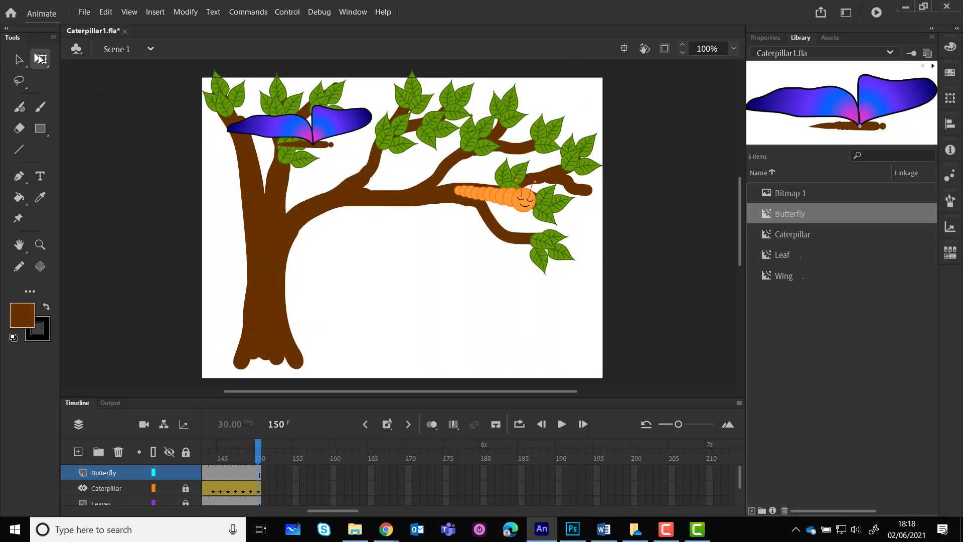
left_click(326, 132)
left_click_drag(372, 127, 250, 131)
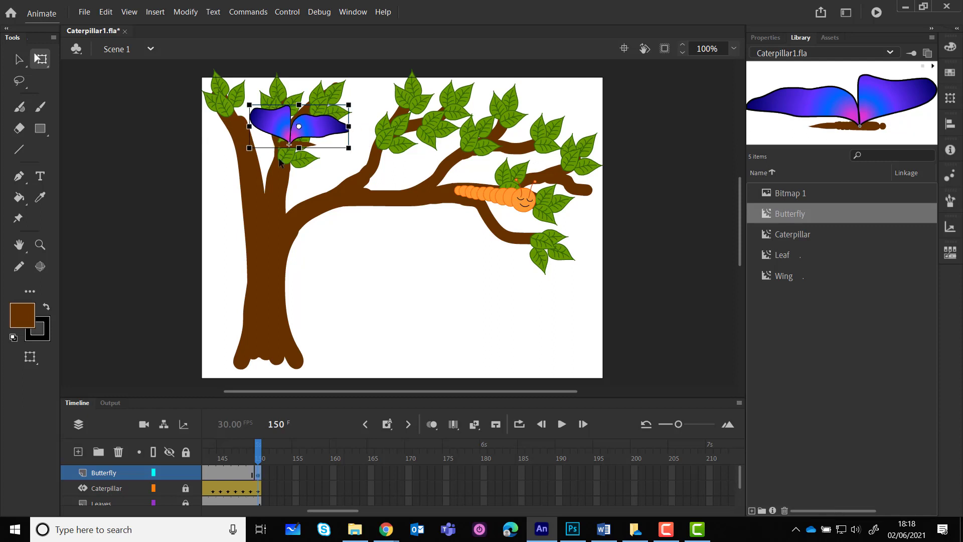
left_click(19, 59)
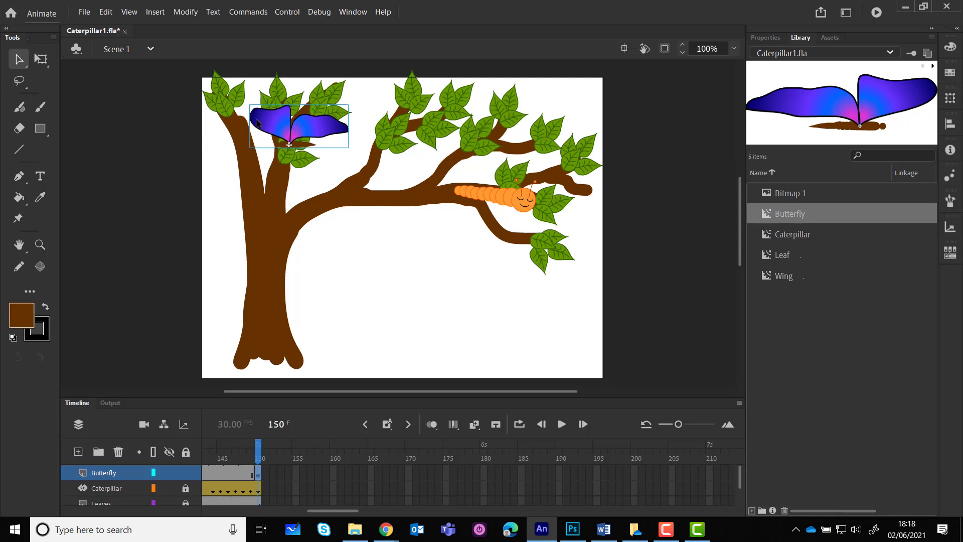
left_click_drag(309, 130, 653, 148)
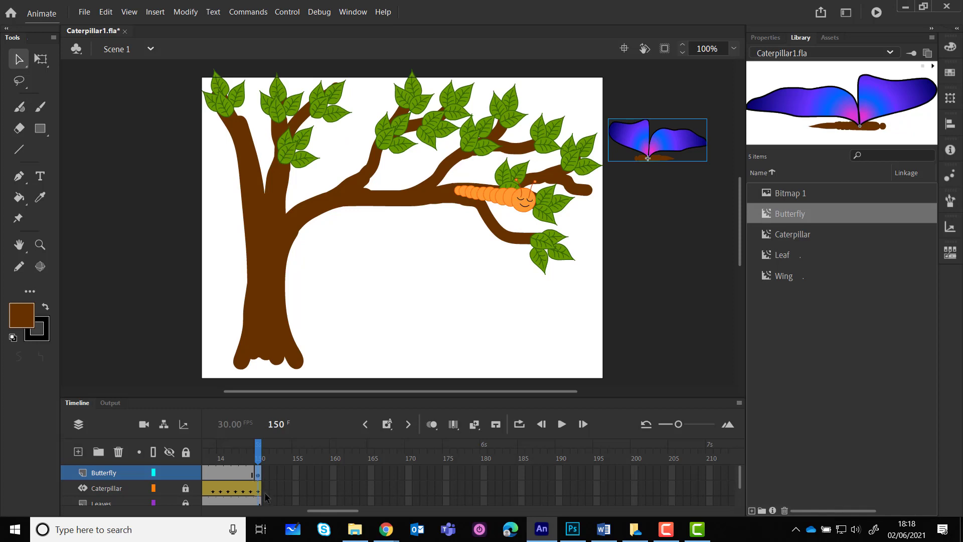
Undo the butterfly's last resize and move
left_click_drag(257, 457, 333, 457)
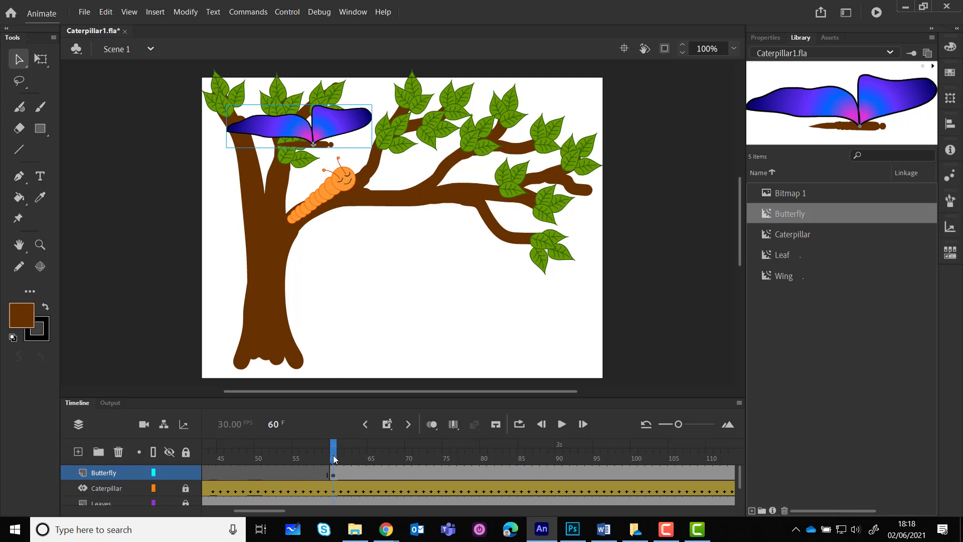
left_click_drag(333, 458, 258, 451)
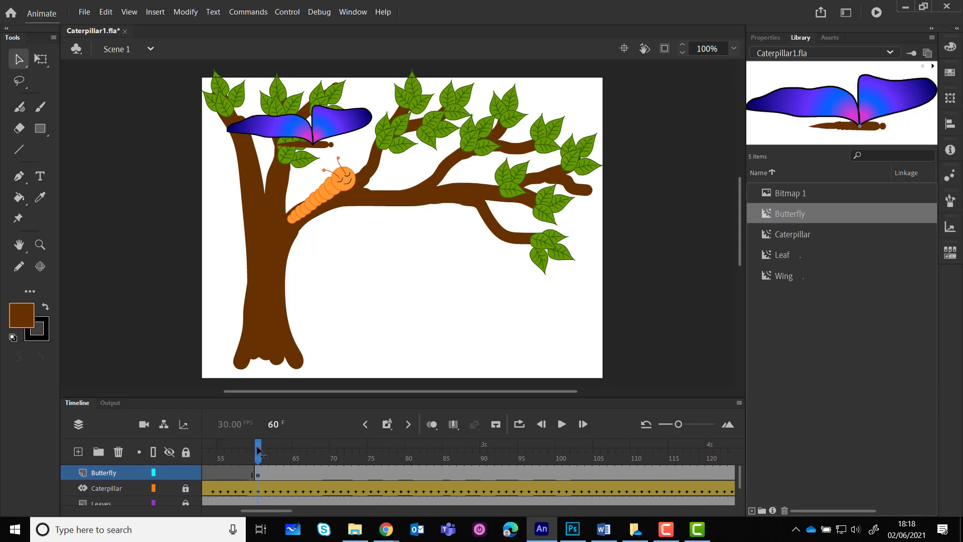
key("End")
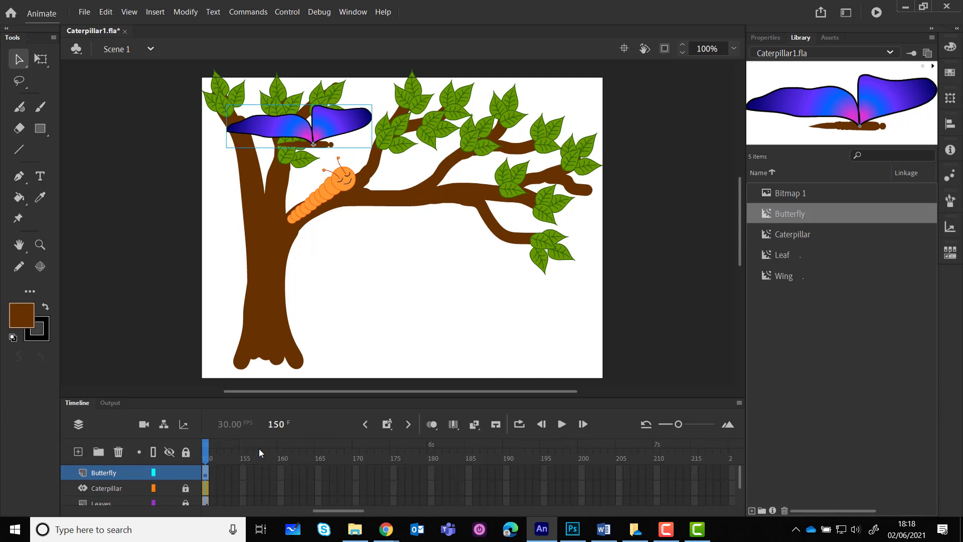
key("ctrl+z")
key("ctrl+z")
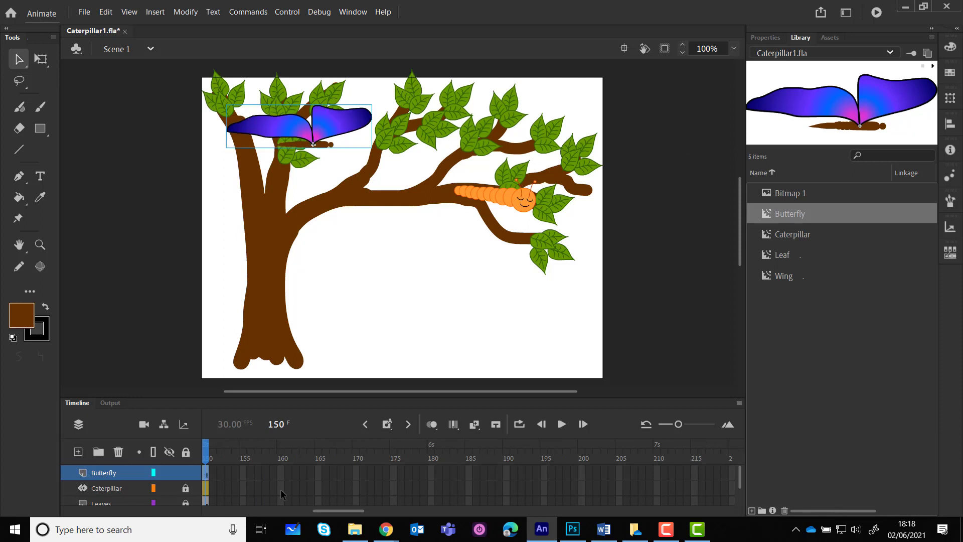
Narrow the butterfly horizontally at frame 60 with the Free Transform tool
left_click_drag(338, 512, 266, 511)
left_click(265, 457)
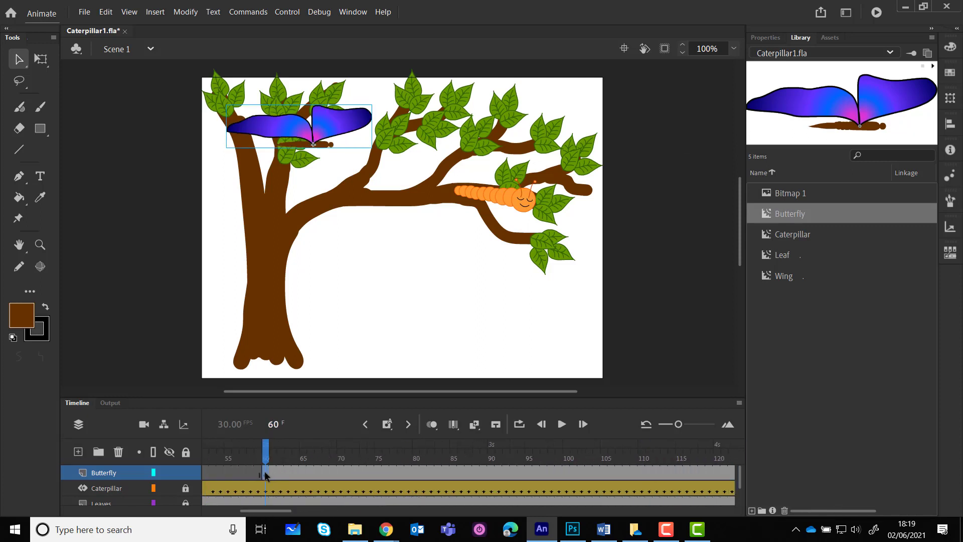
left_click(40, 59)
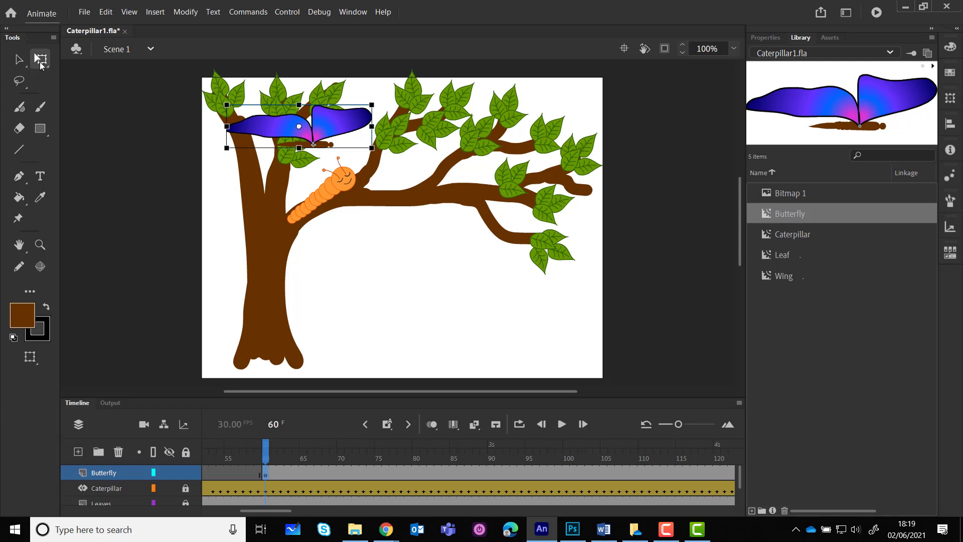
left_click_drag(226, 126, 352, 130)
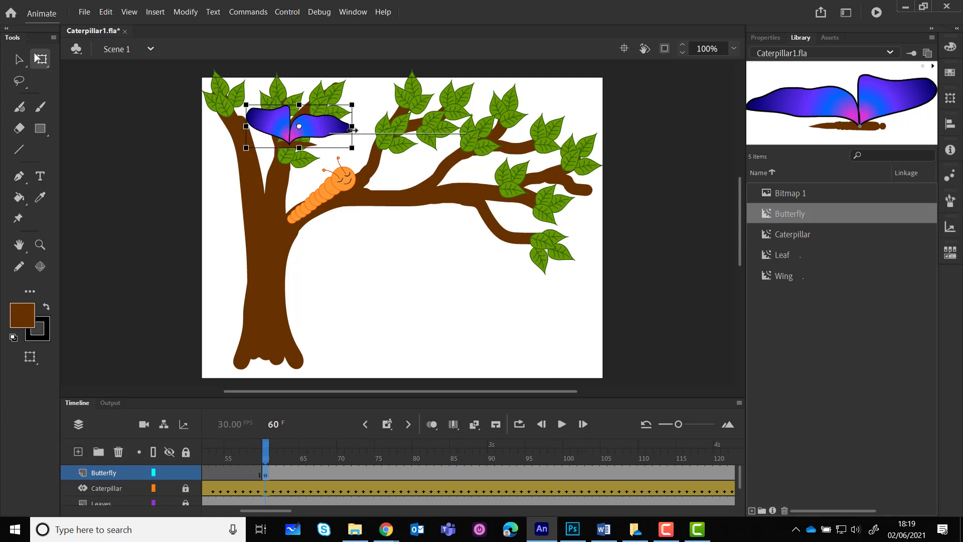
Move the butterfly off the stage beyond its right edge
left_click(20, 60)
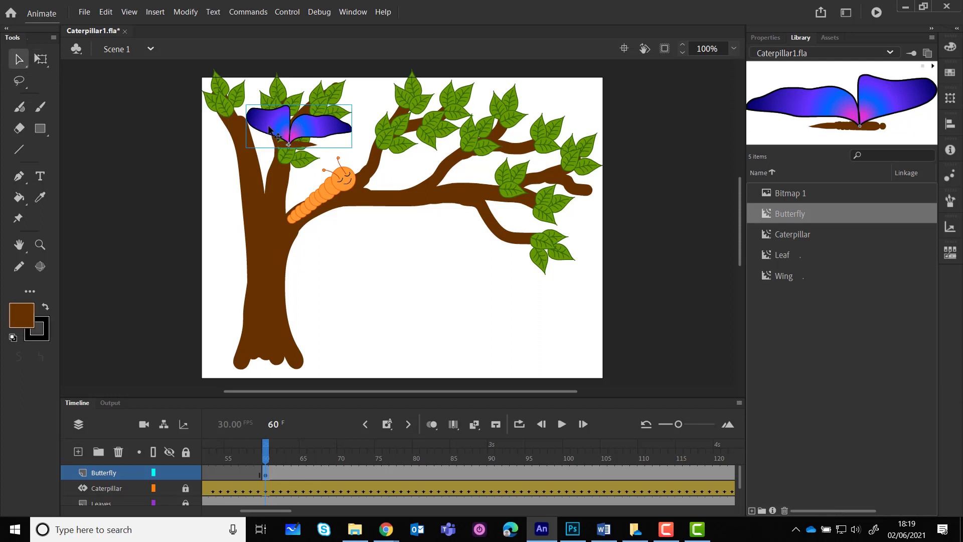
left_click_drag(269, 129, 633, 128)
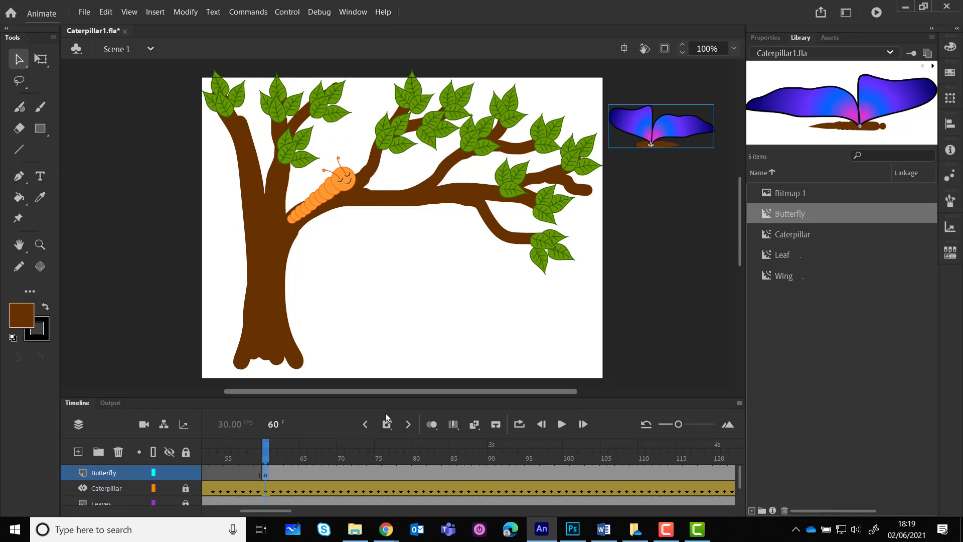
Create a motion tween on the butterfly layer and move the butterfly over the tree's upper branches at frame 80
right_click(358, 474)
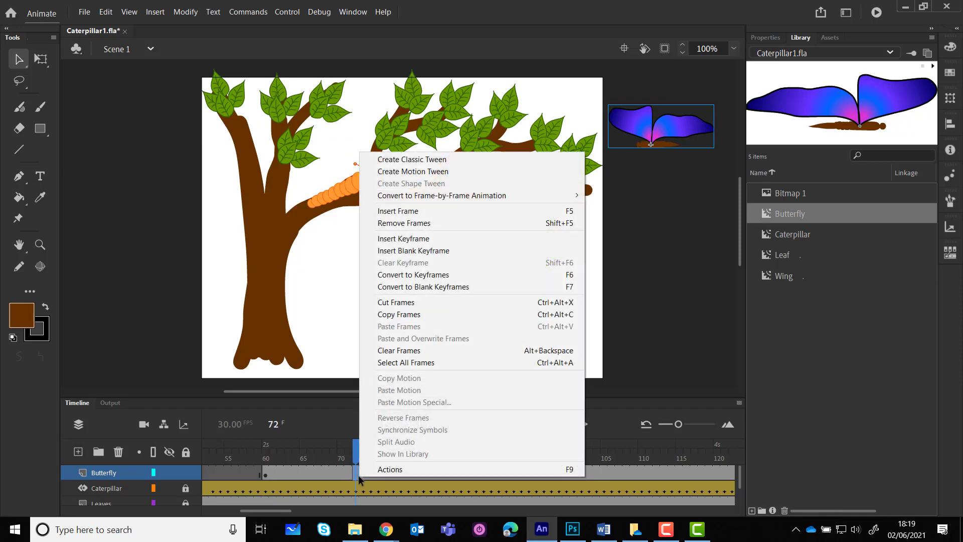
left_click(437, 172)
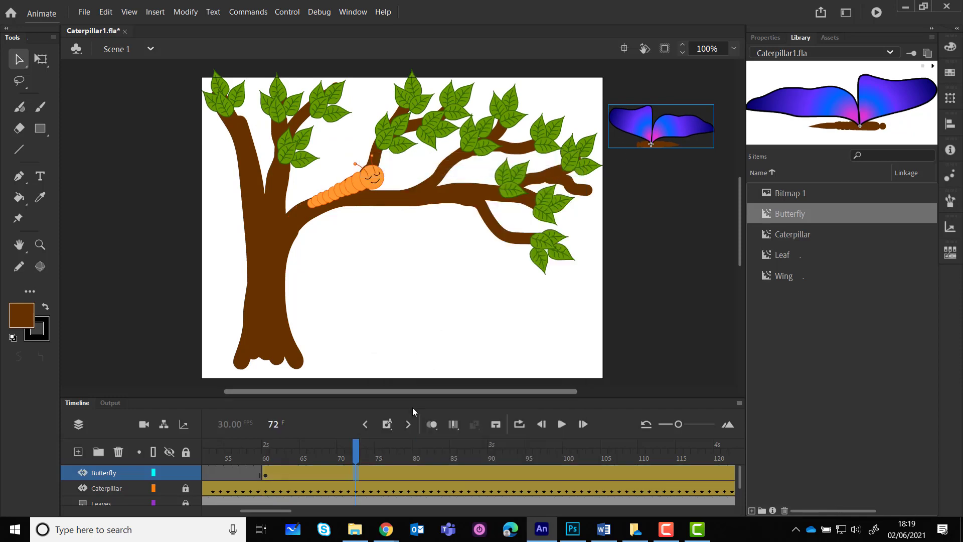
left_click(417, 471)
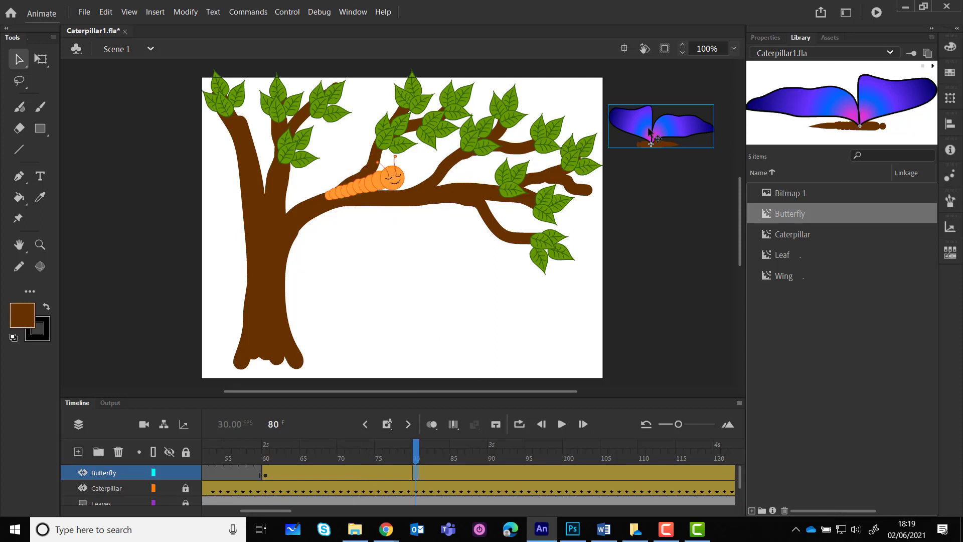
left_click_drag(637, 135, 356, 137)
Move the butterfly beyond the stage's left edge at frame 102
left_click(459, 479)
left_click(527, 474)
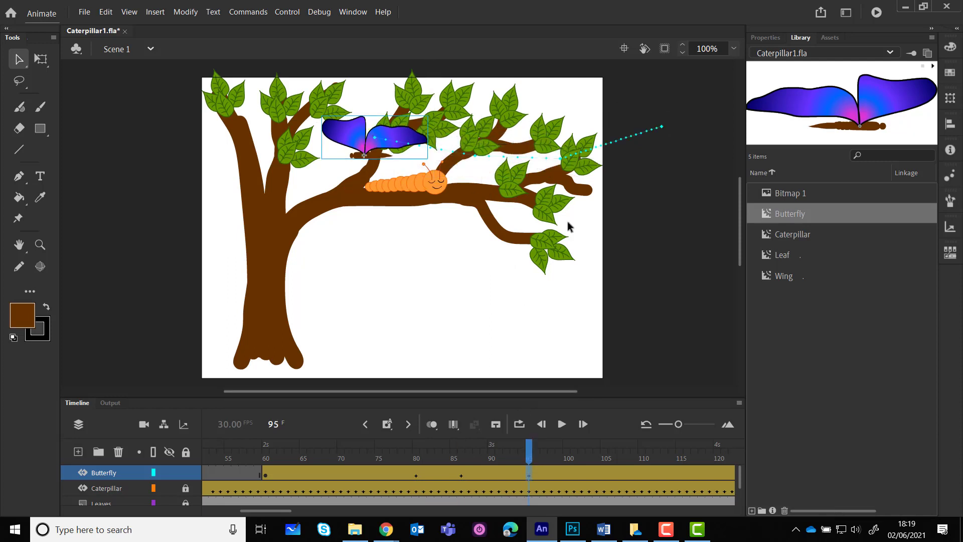
left_click(585, 471)
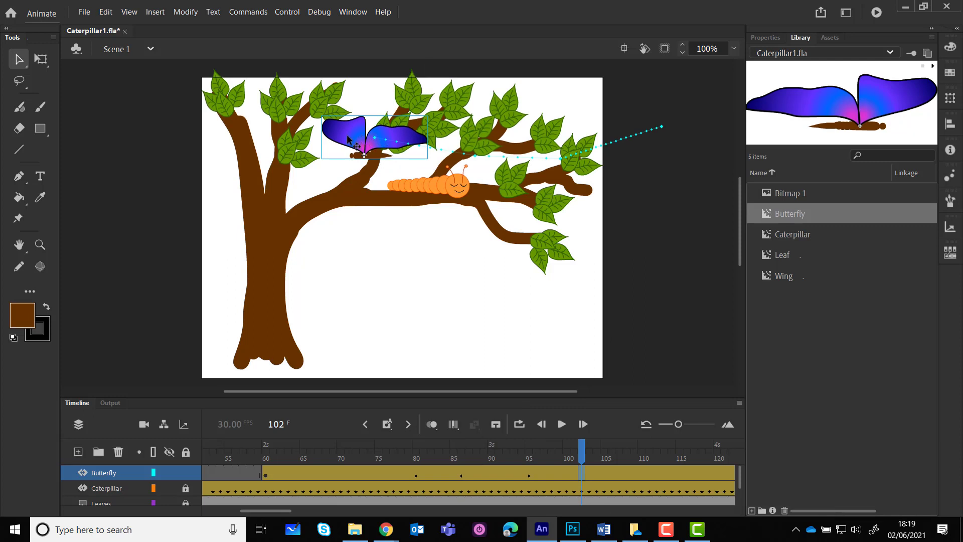
left_click_drag(350, 140, 125, 140)
Narrow the butterfly slightly with the Free Transform tool at frame 116
left_click(644, 474)
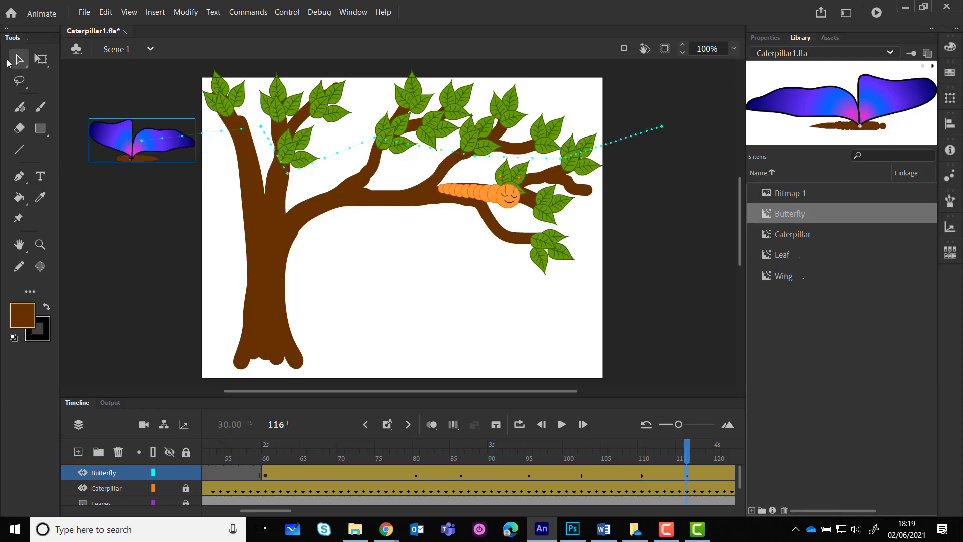
left_click(40, 59)
left_click_drag(86, 141, 182, 146)
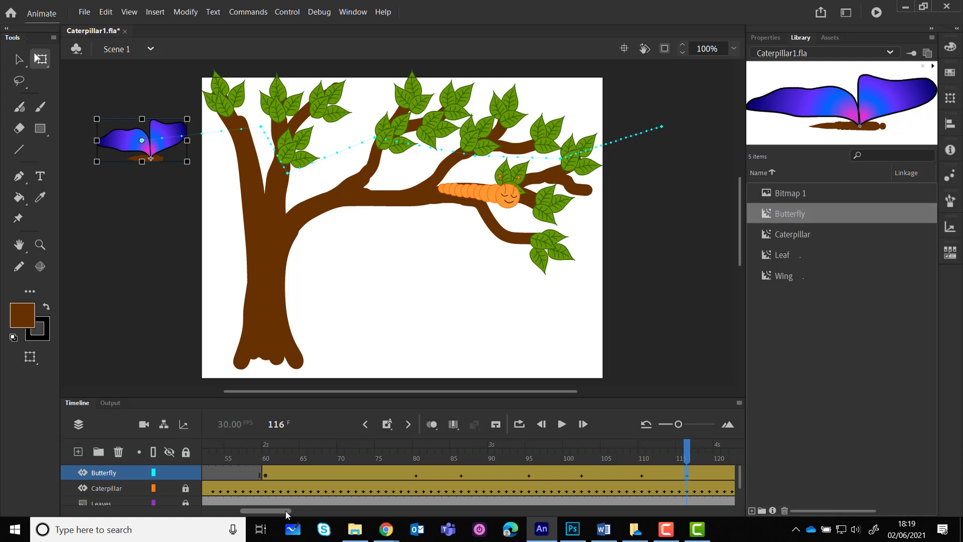
Move the butterfly onto the stage above the trunk at frame 123, then beside the caterpillar at frame 136
left_click_drag(284, 511, 327, 515)
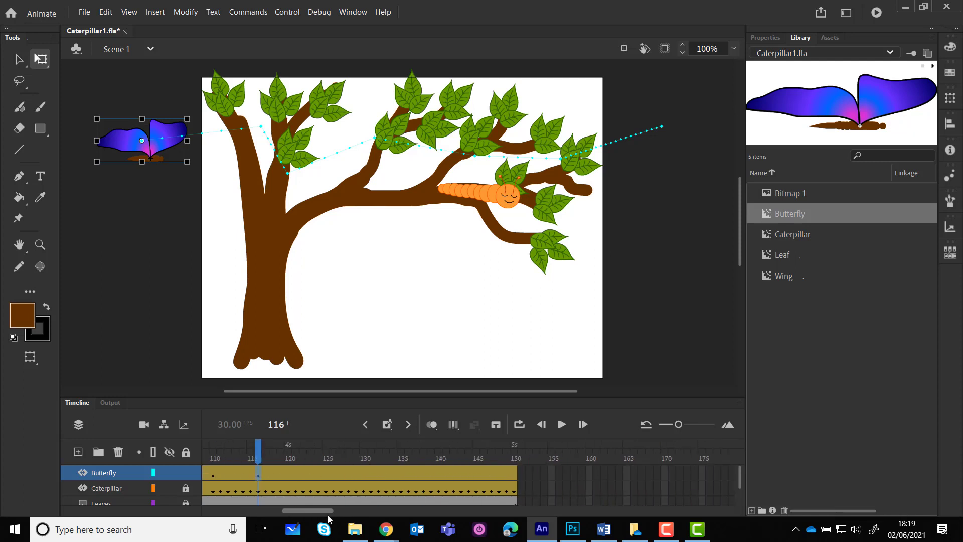
left_click(310, 471)
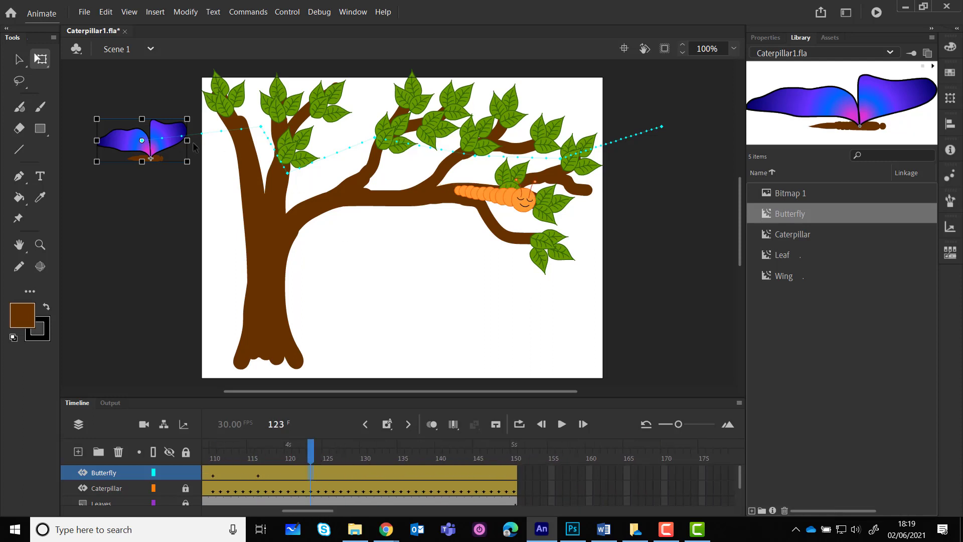
left_click_drag(172, 134, 316, 128)
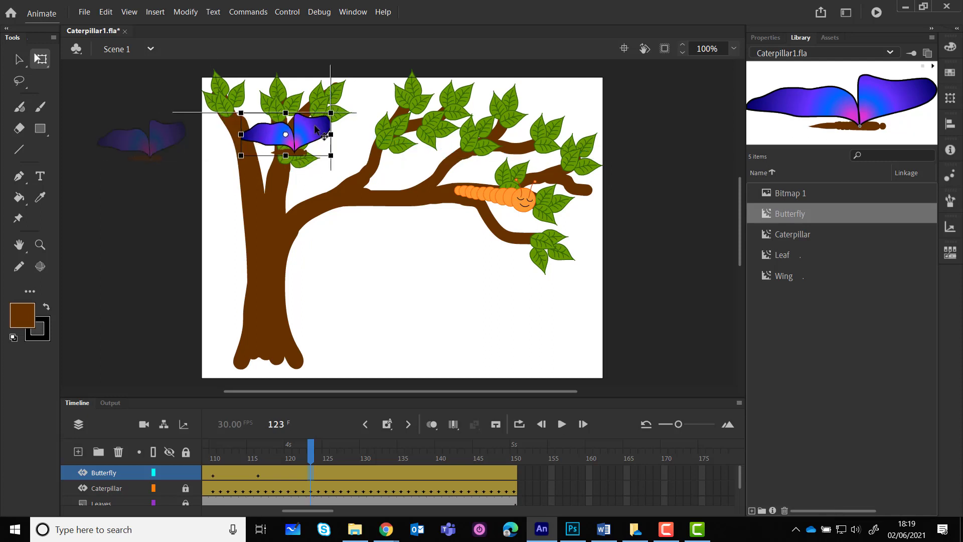
left_click(409, 471)
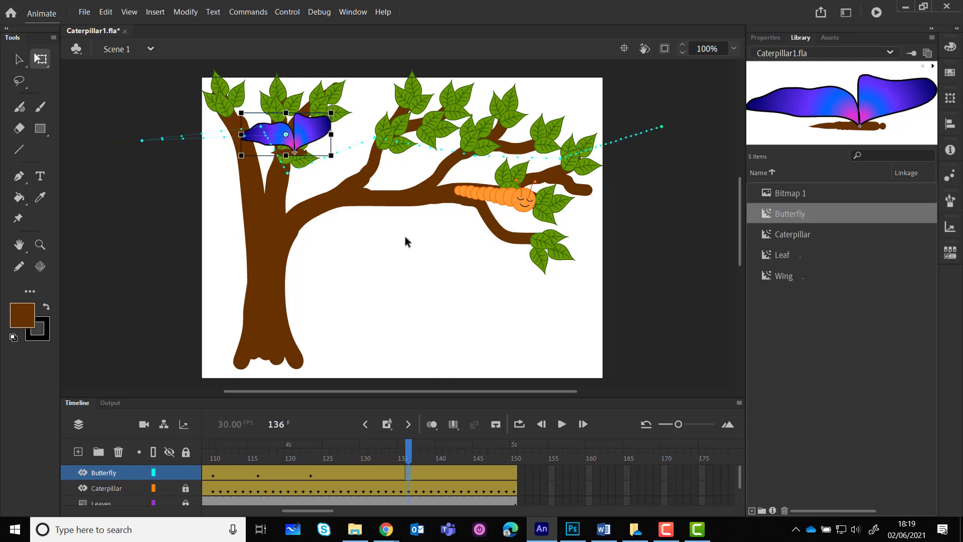
left_click_drag(314, 133, 435, 204)
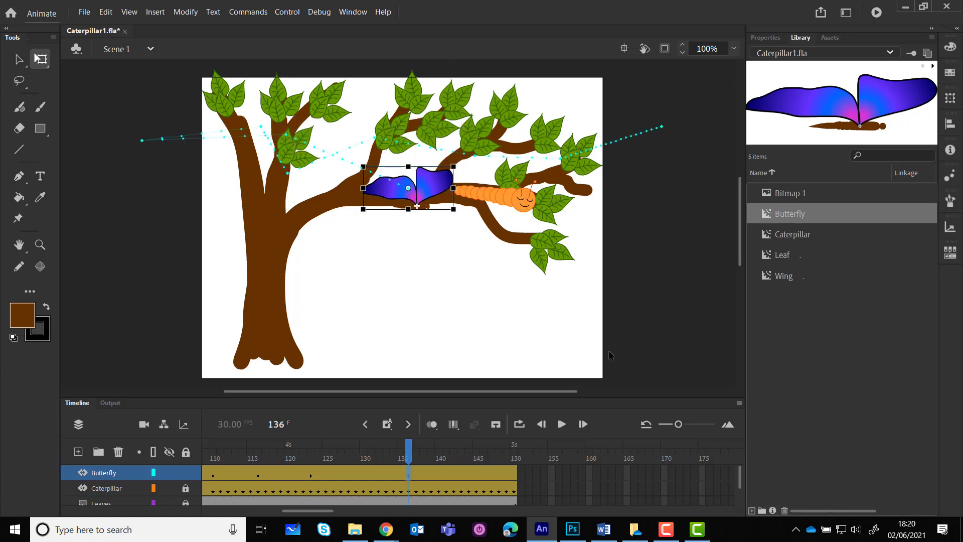
Test the movie to preview the butterfly animation and close the preview
key("ctrl+Return")
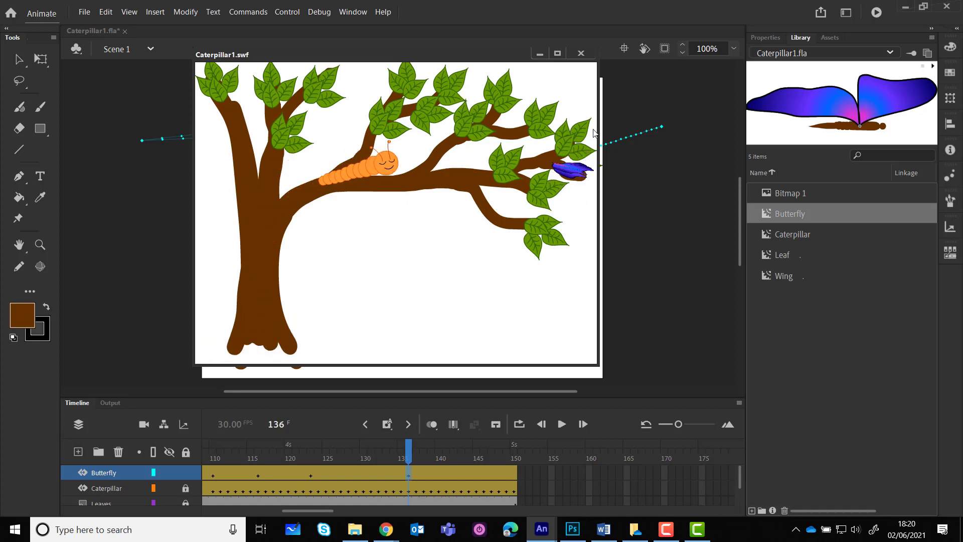
left_click(584, 52)
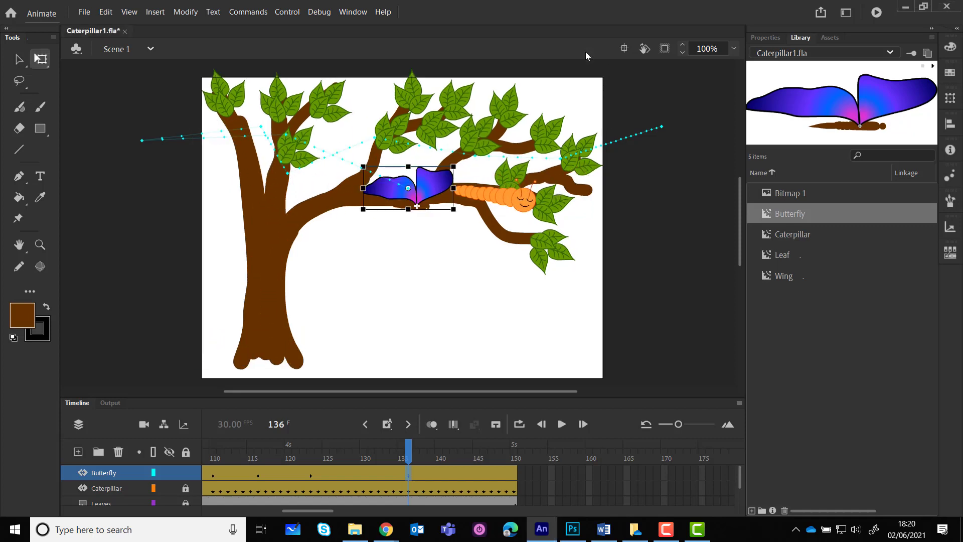